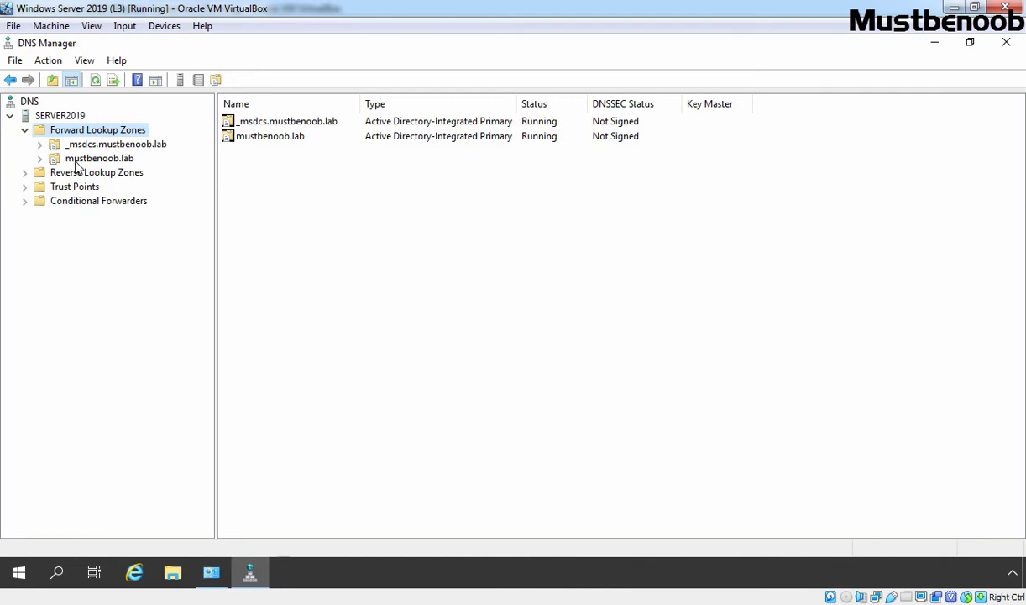
left_click(76, 159)
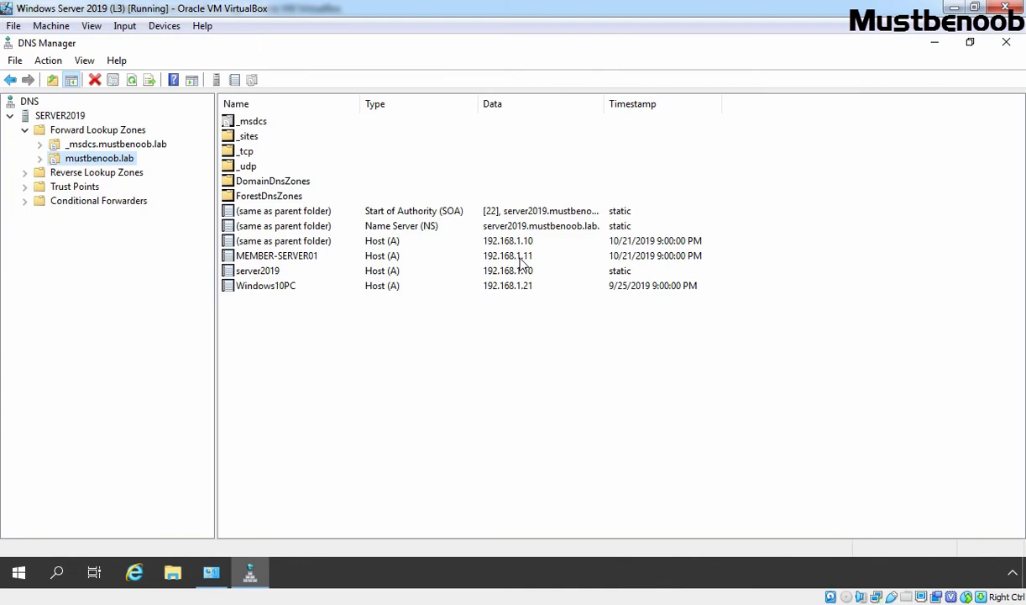
right_click(106, 162)
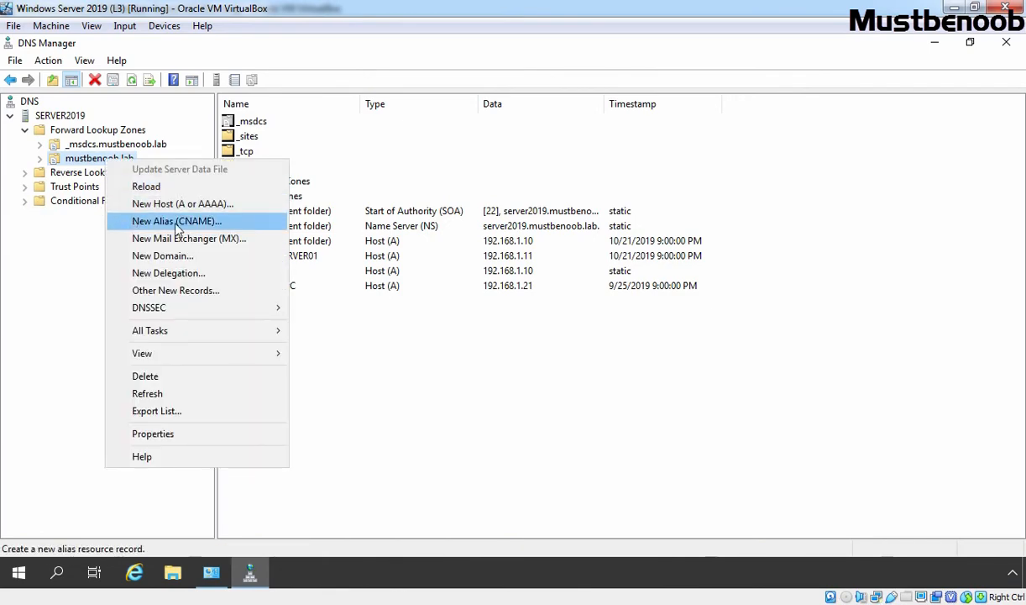
left_click(471, 374)
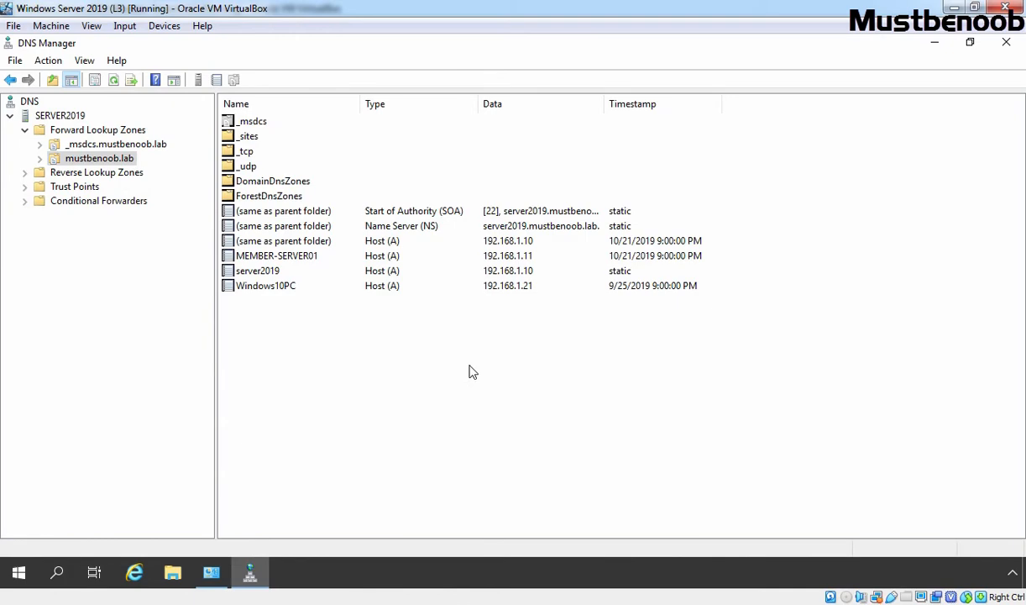
right_click(471, 372)
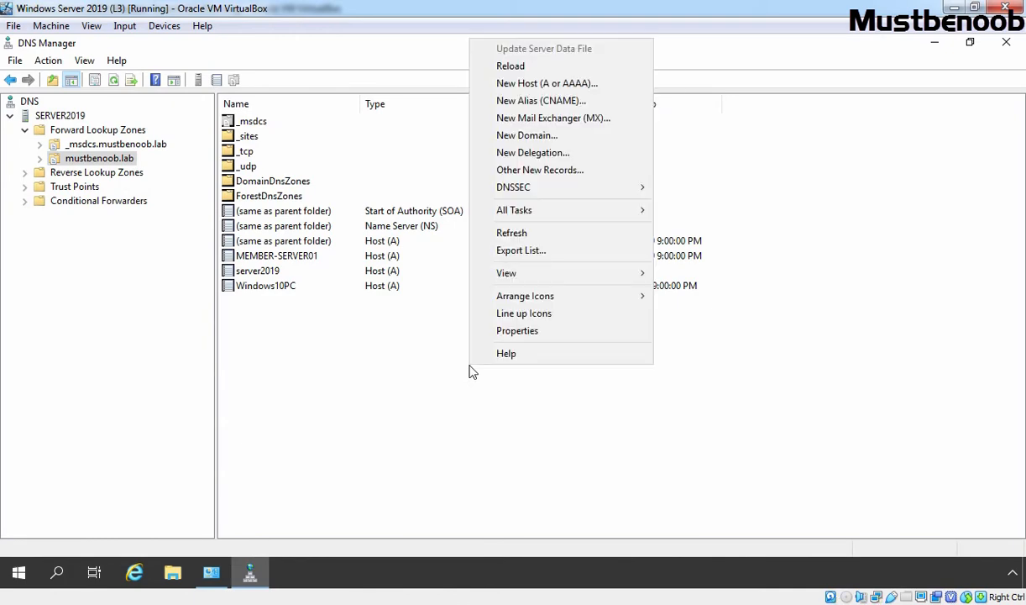
left_click(529, 102)
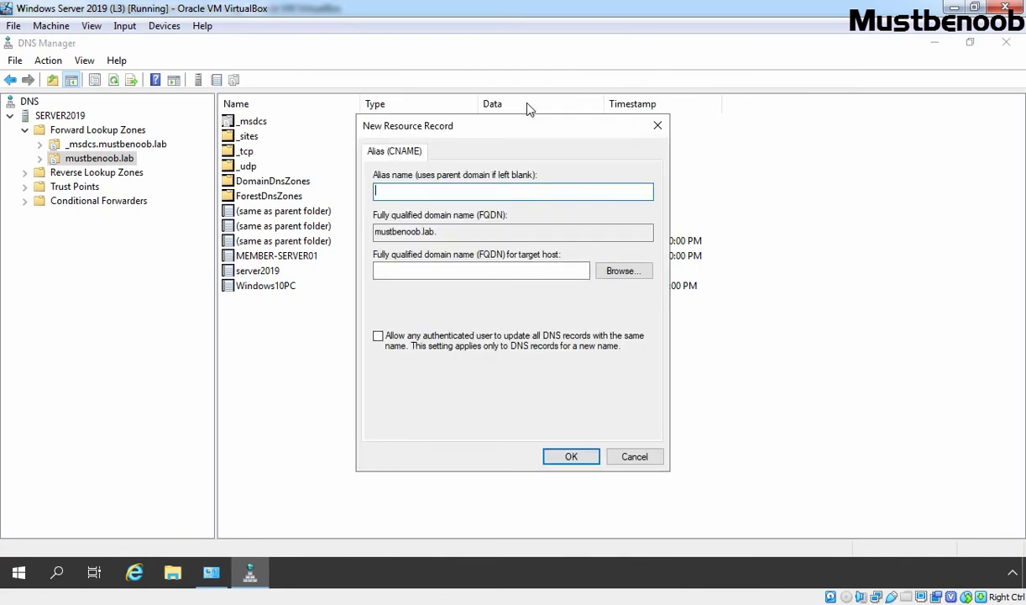
type("www")
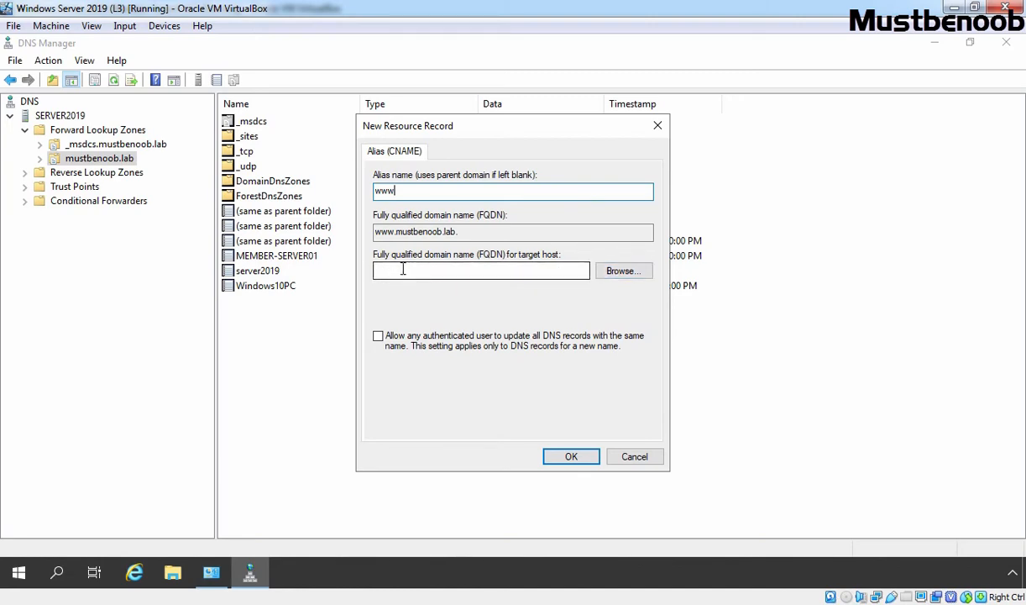
left_click_drag(417, 125, 604, 121)
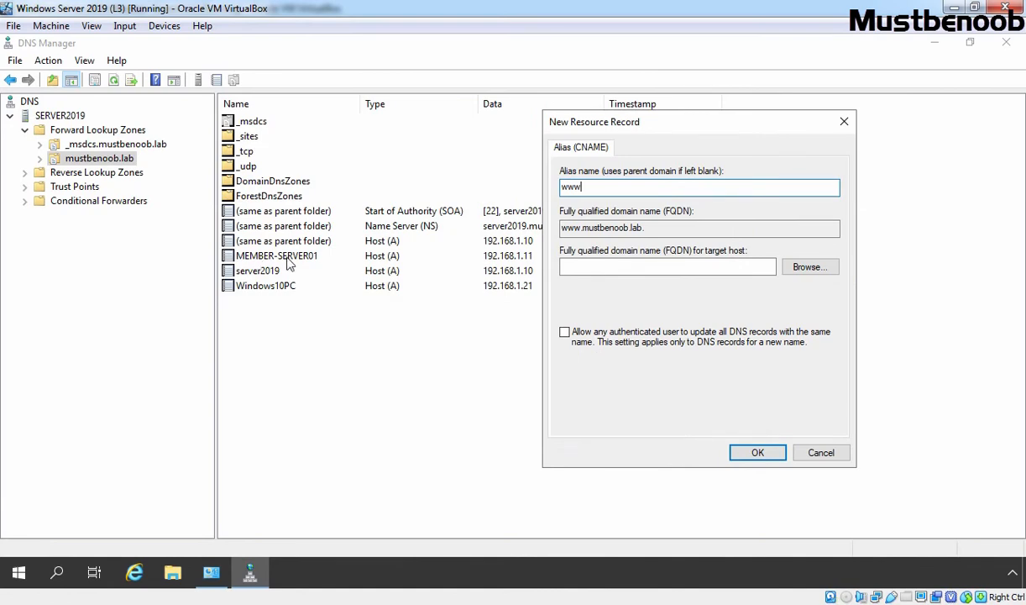
Browse to MEMBER-SERVER01 in mustbenoob.lab as the www alias's target host, create the record and widen the Data column to fit.
left_click(809, 267)
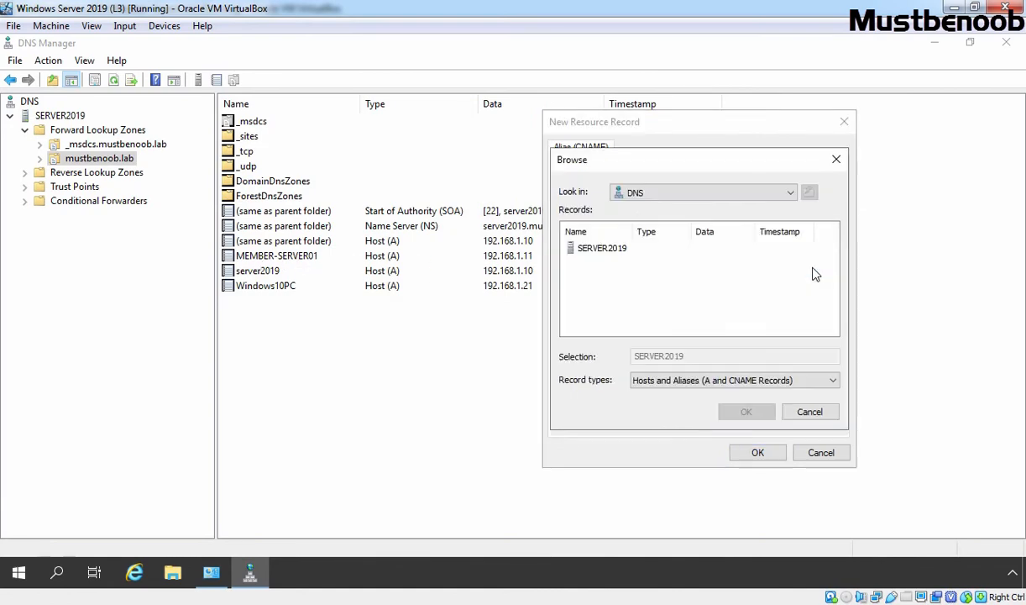
double_click(605, 252)
double_click(605, 251)
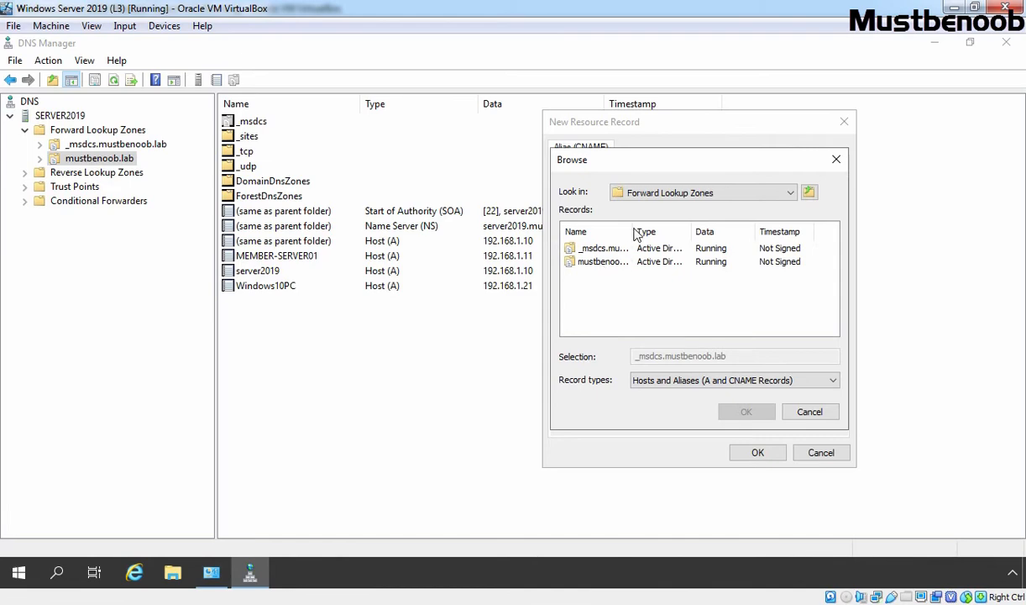
key("Down")
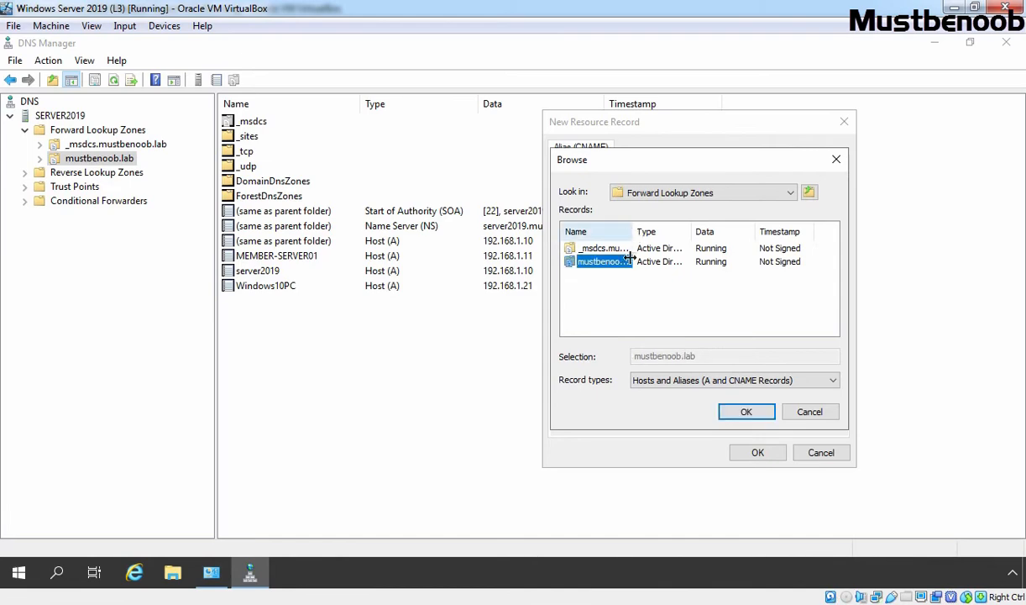
double_click(604, 263)
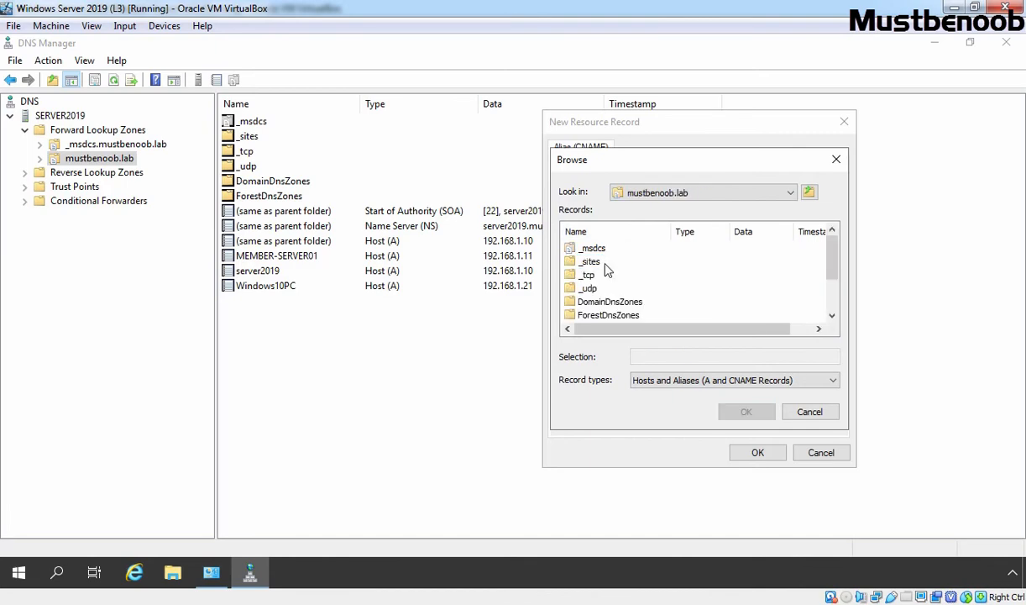
scroll(606, 273, "down", 2)
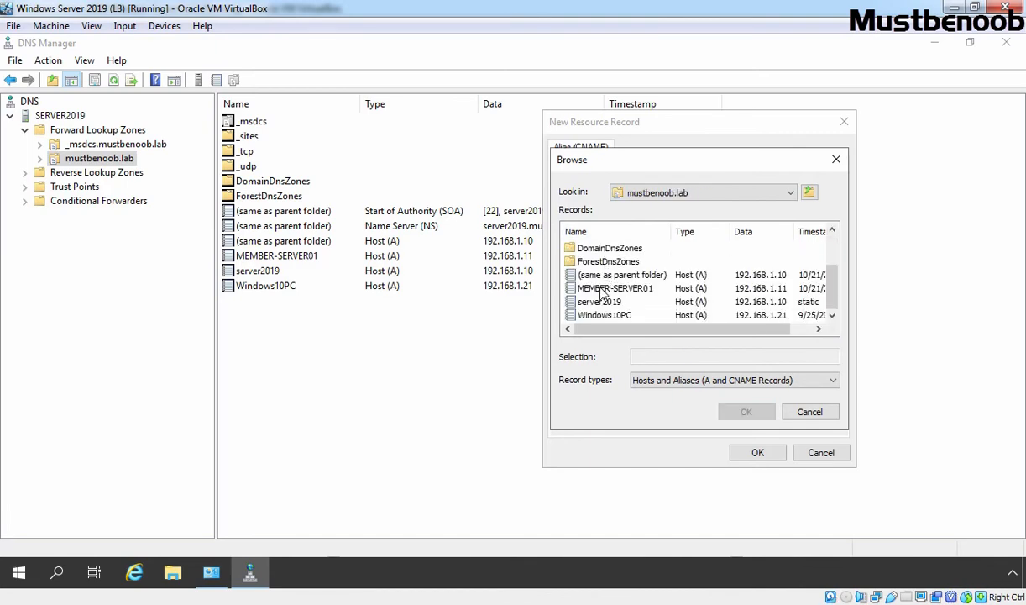
left_click(602, 289)
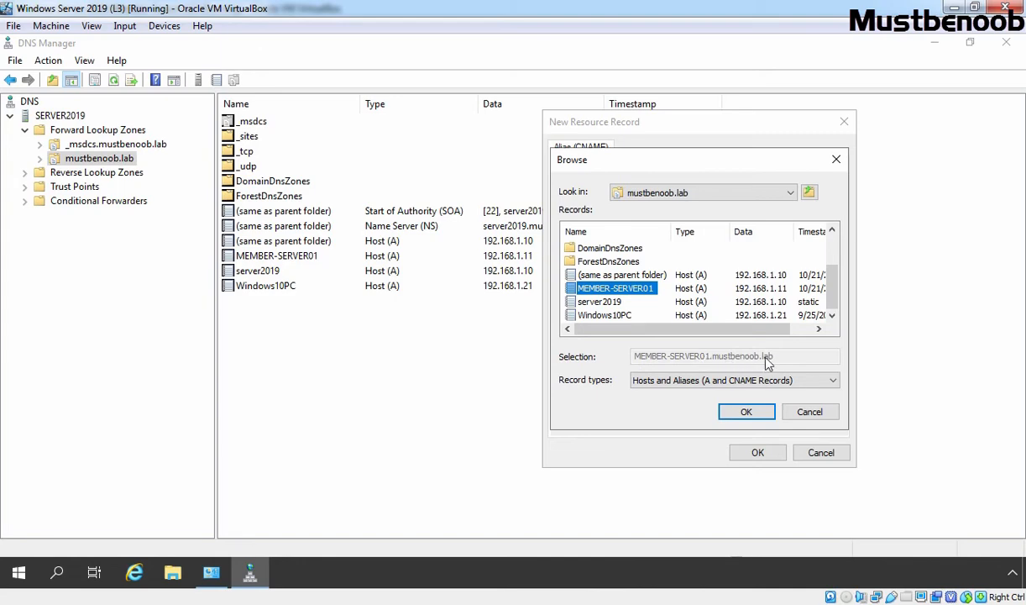
left_click(747, 417)
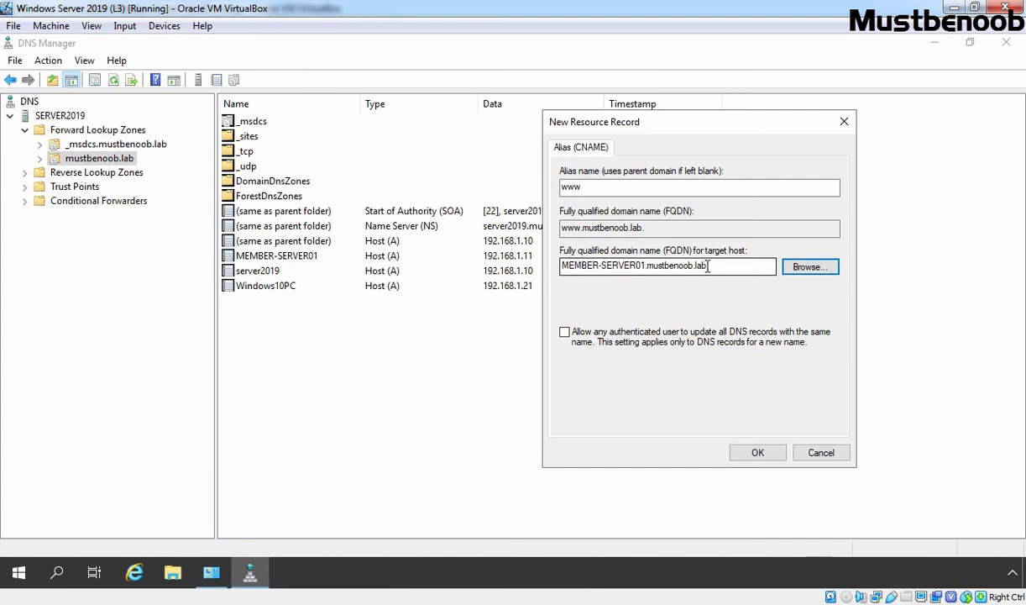
left_click(759, 452)
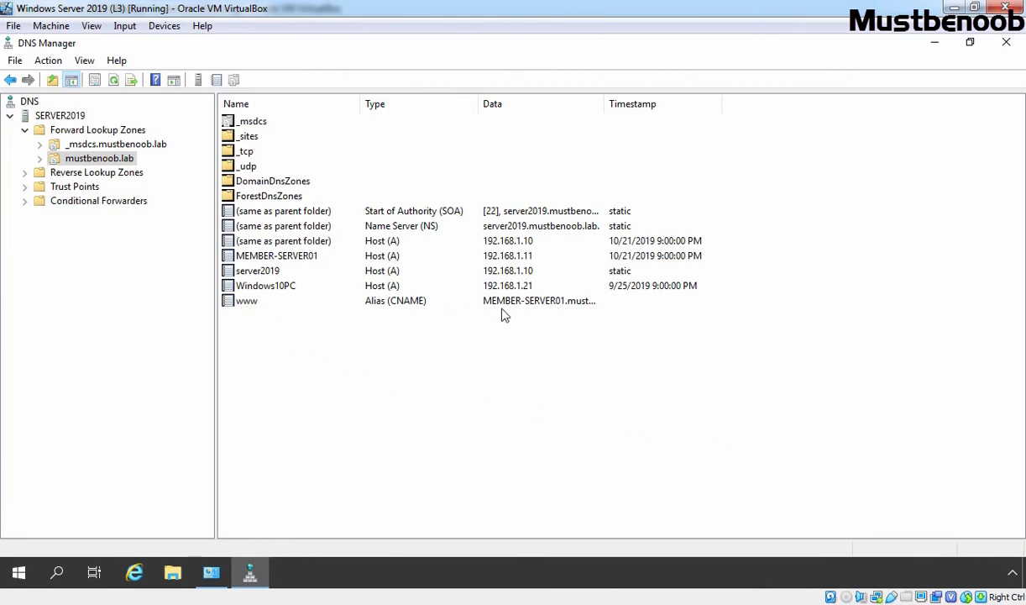
double_click(606, 108)
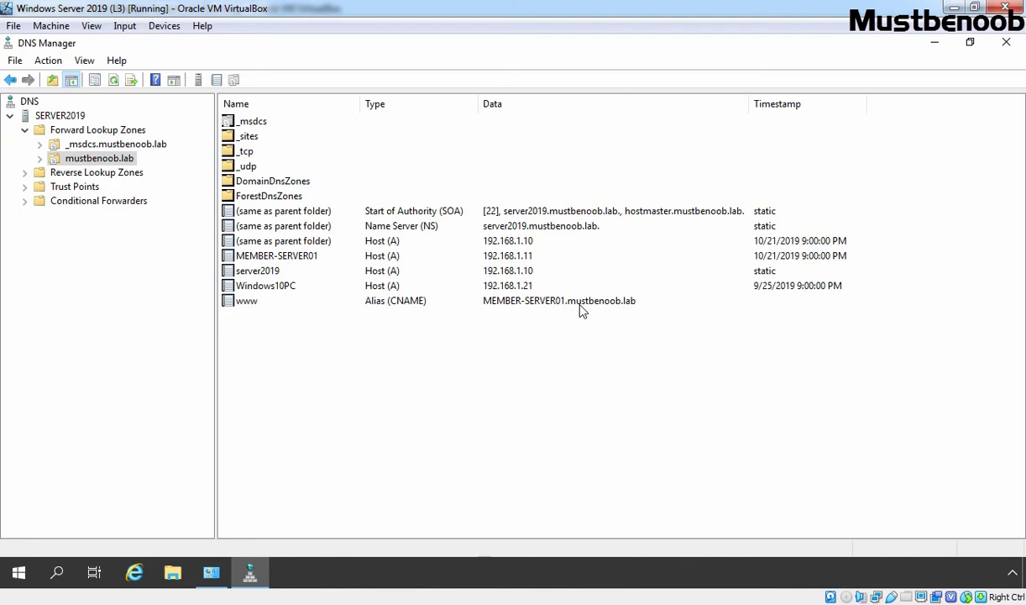
Start another alias (CNAME) record in the mustbenoob.lab zone with the alias name ftp.
right_click(90, 162)
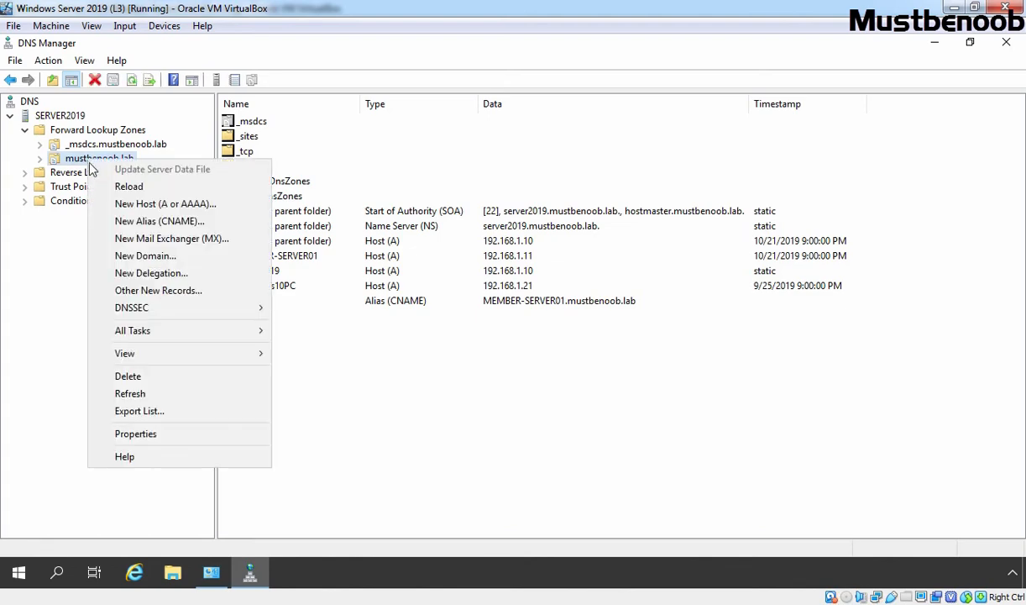
left_click(126, 222)
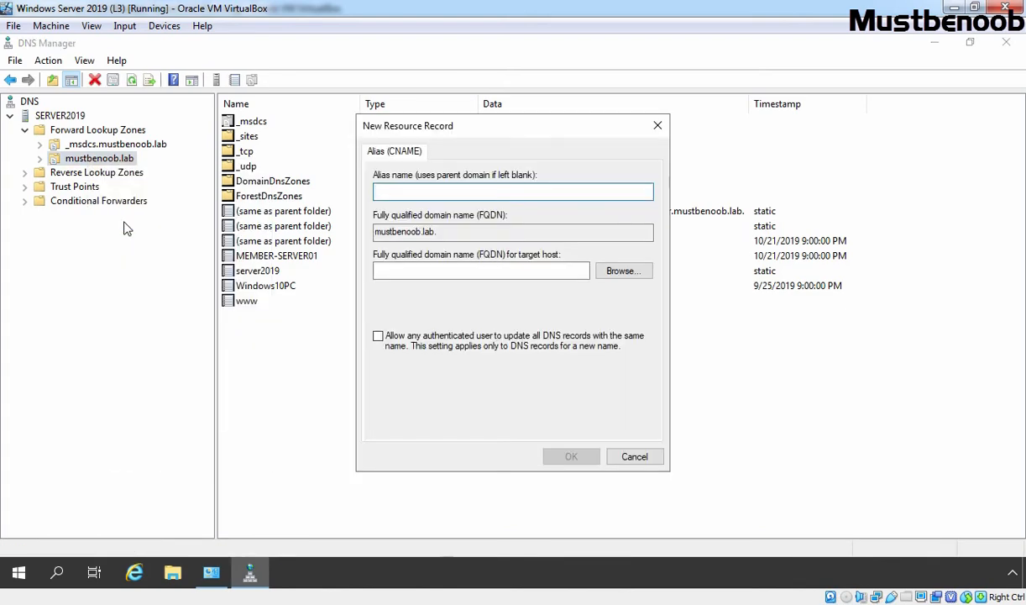
type("ftp")
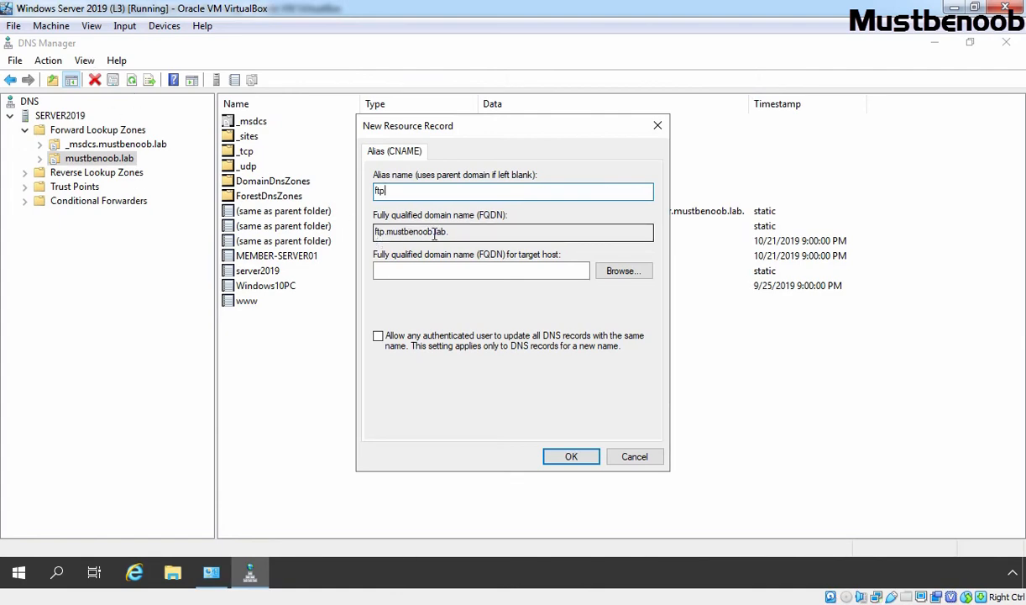
Browse to MEMBER-SERVER01 in the mustbenoob.lab zone as the ftp alias's target host and create the record.
left_click(603, 267)
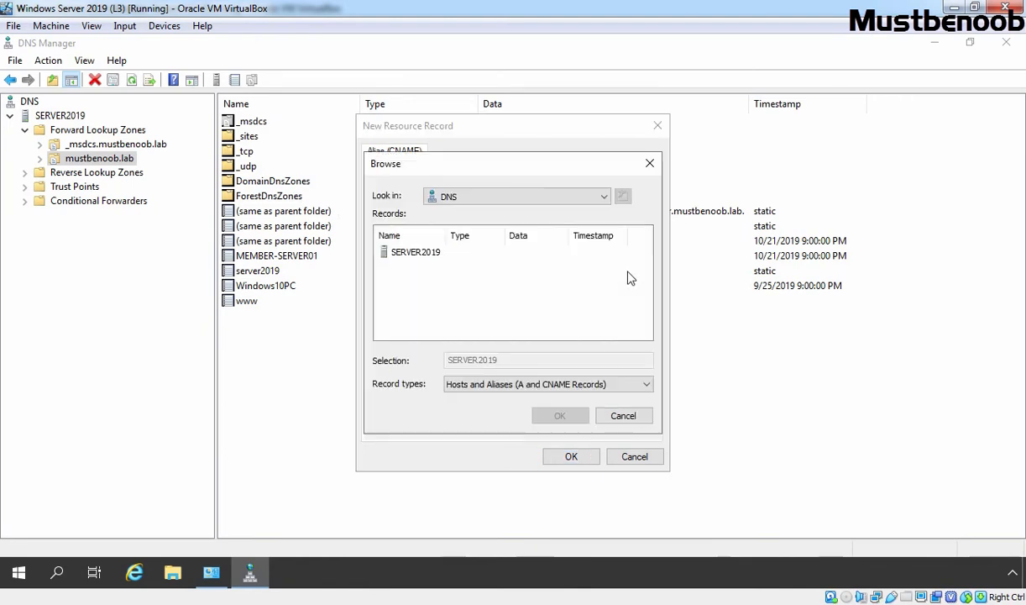
double_click(403, 253)
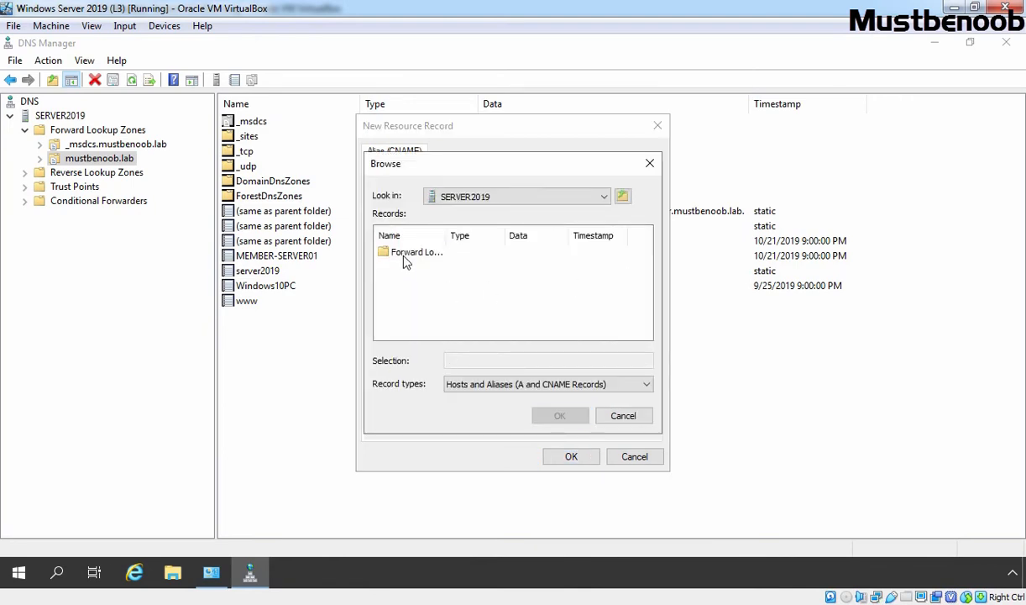
double_click(404, 255)
double_click(410, 266)
scroll(406, 269, "down", 2)
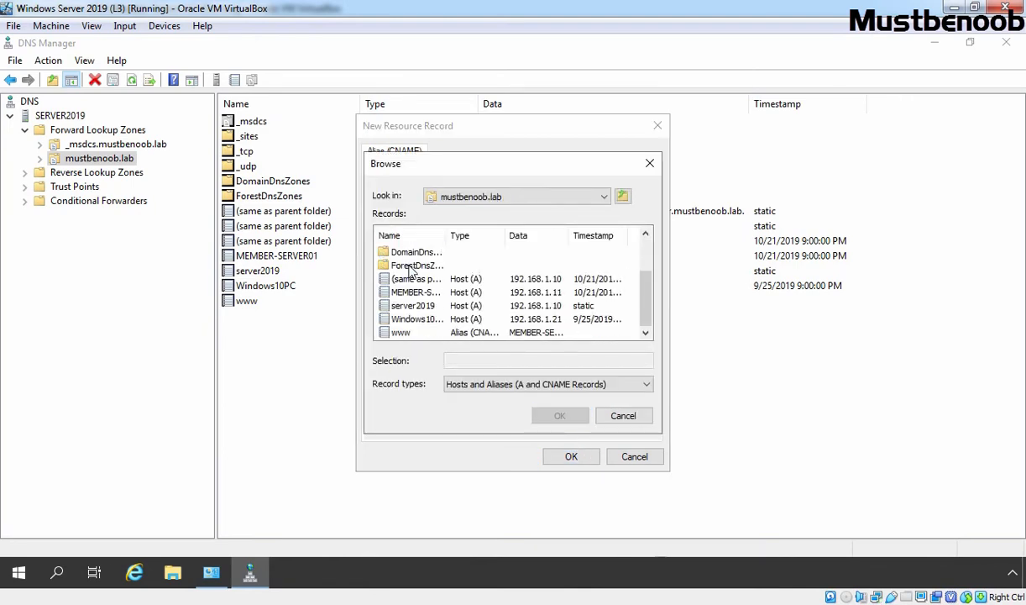
left_click(412, 293)
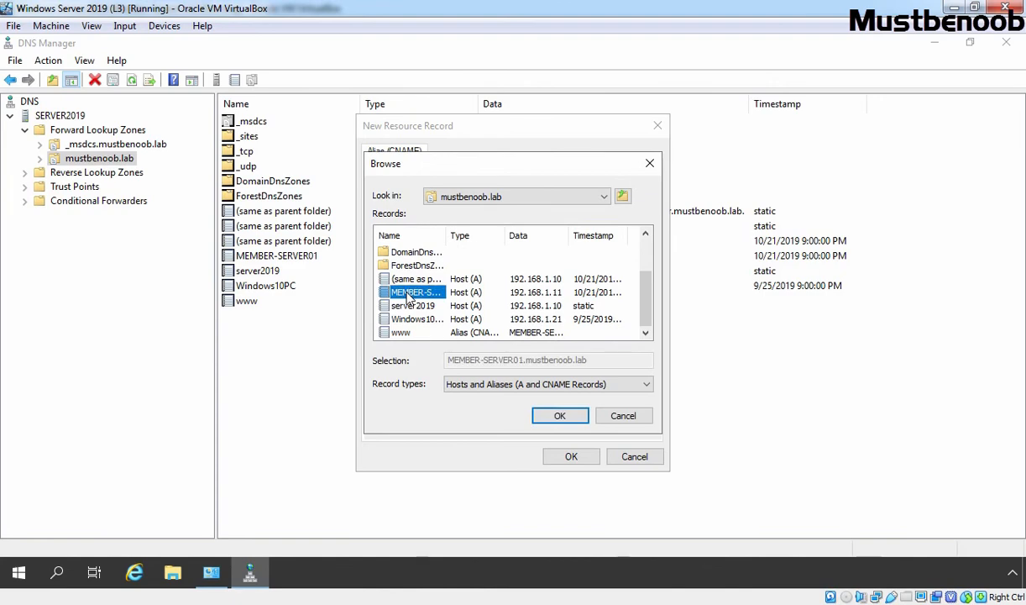
left_click(559, 416)
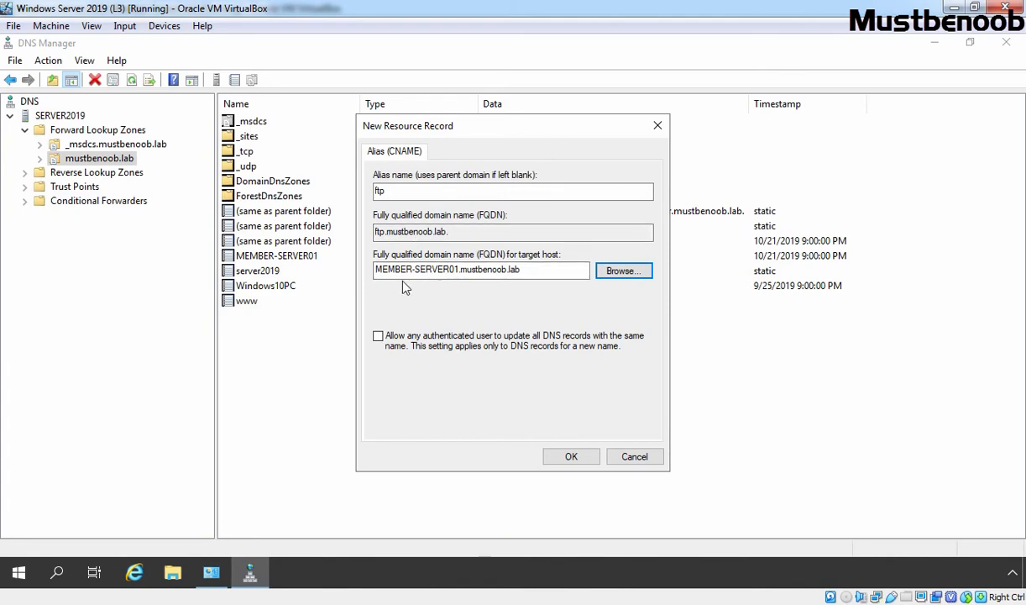
left_click(573, 460)
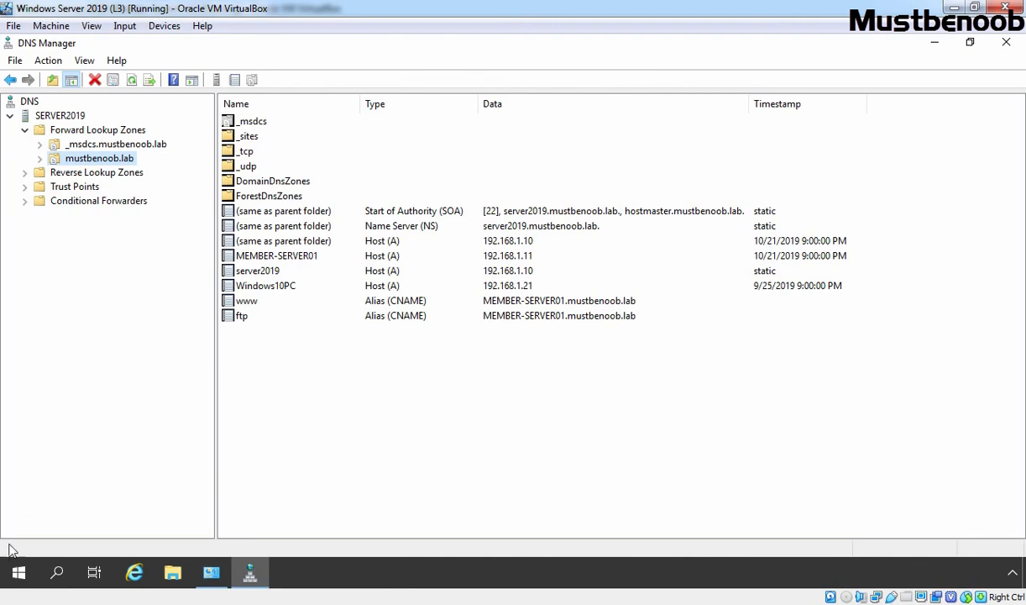
right_click(19, 573)
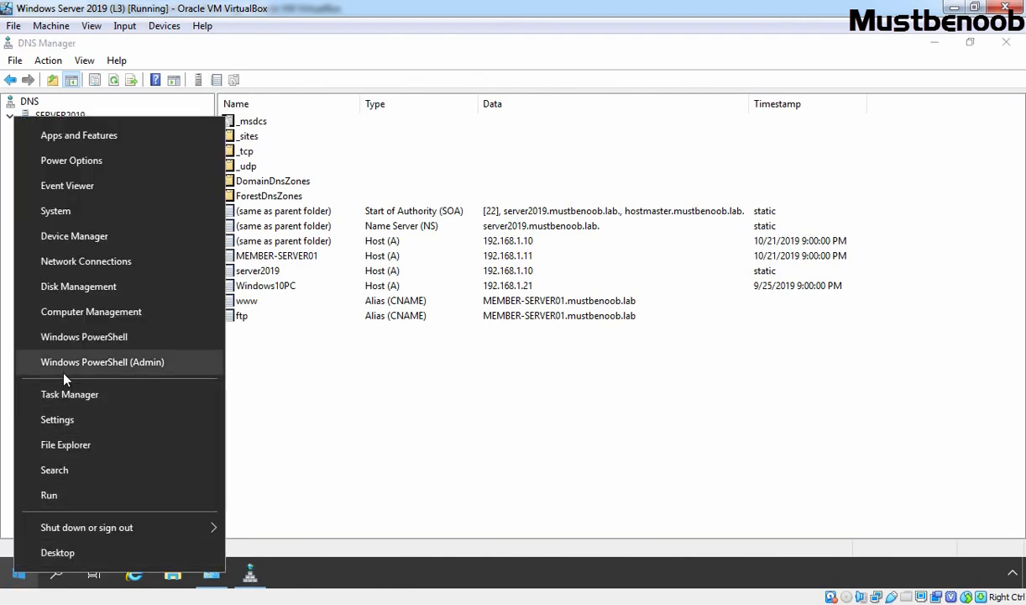
left_click(126, 368)
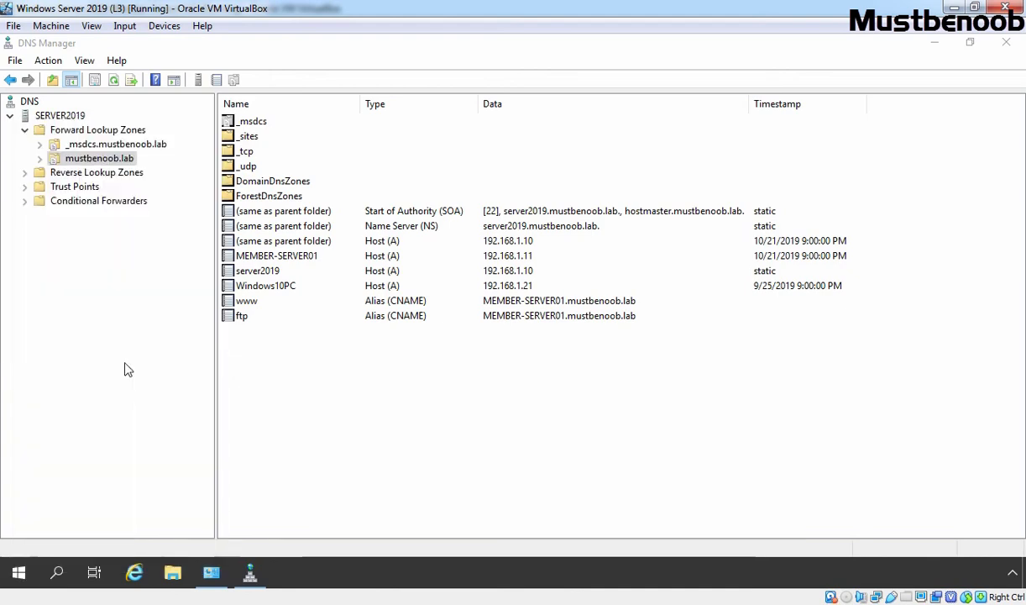
type("ping www")
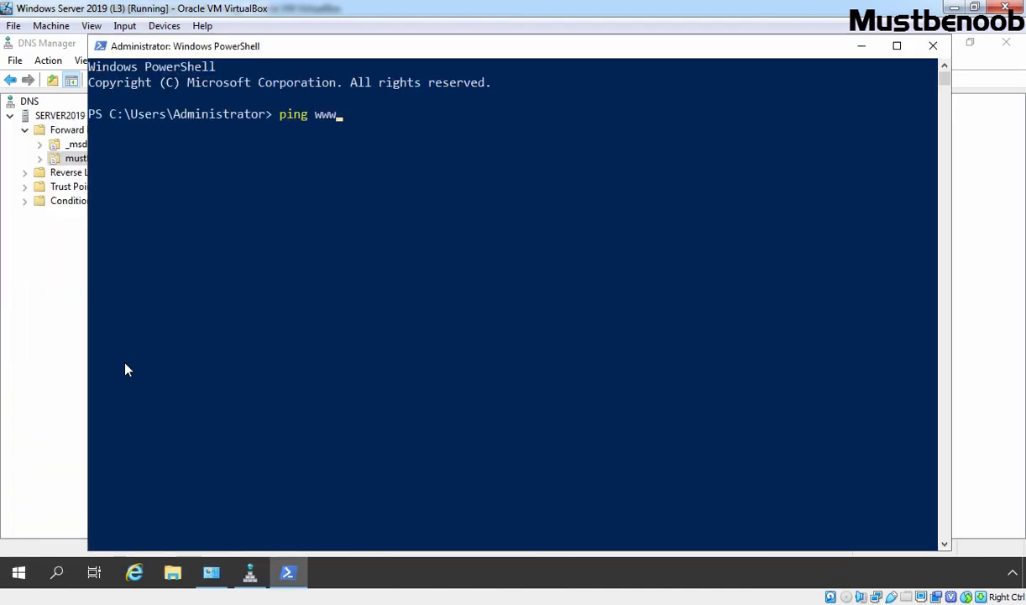
type(".mustbenoob.lab")
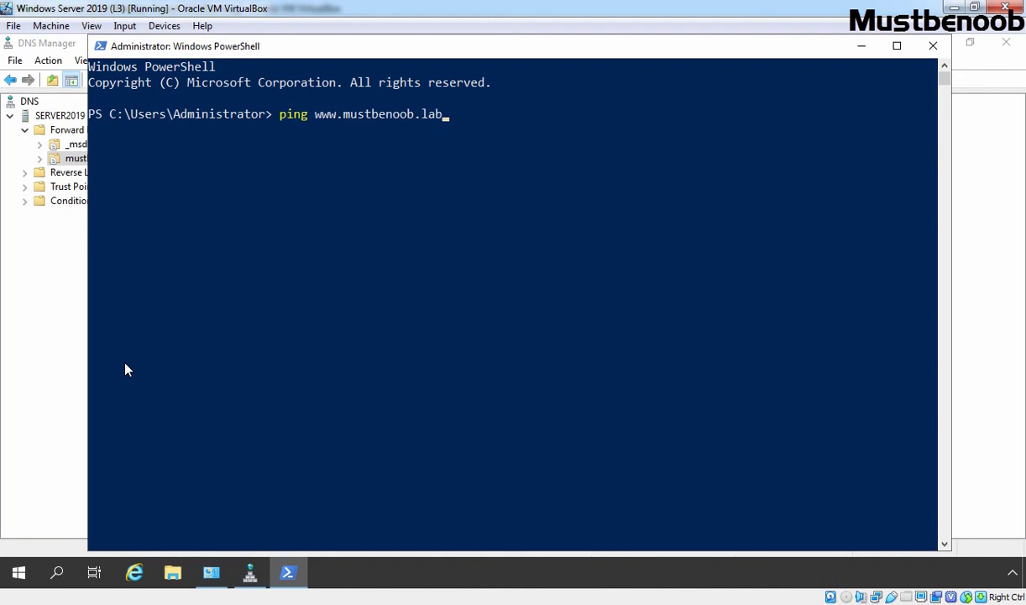
key("Return")
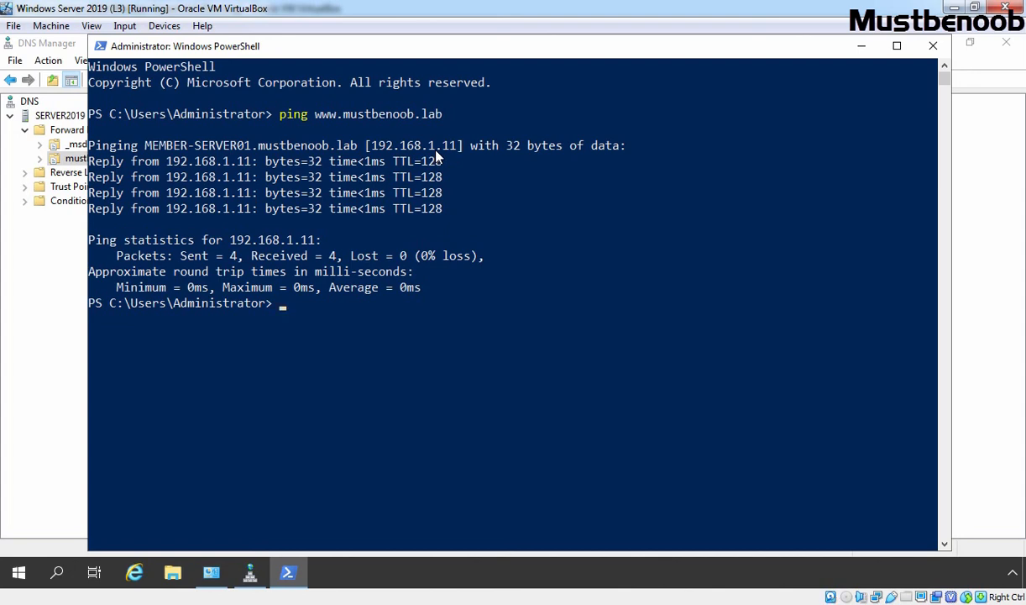
type("ping ftp.mustbenoob.lab")
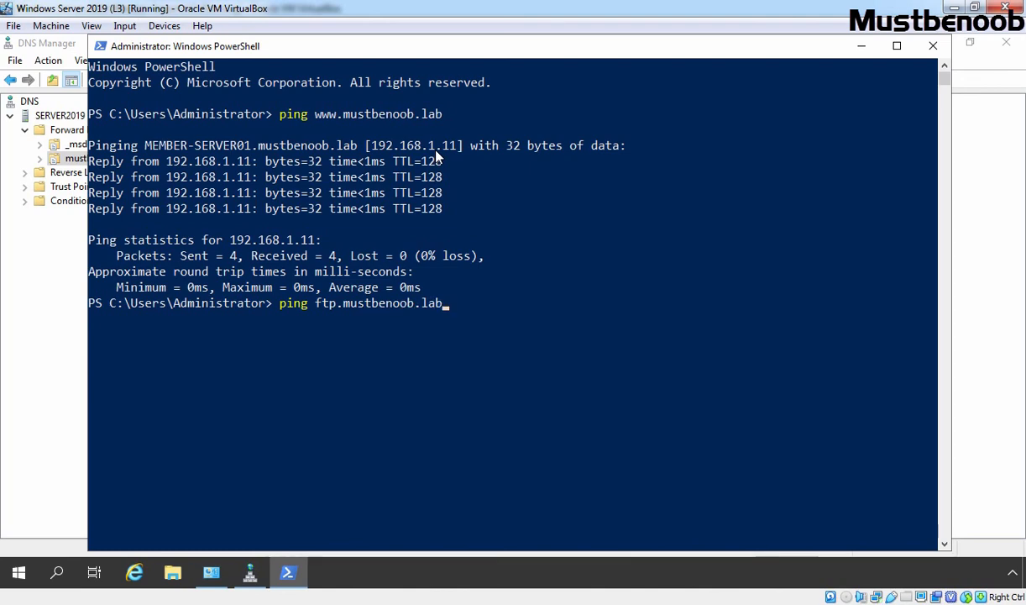
key("Return")
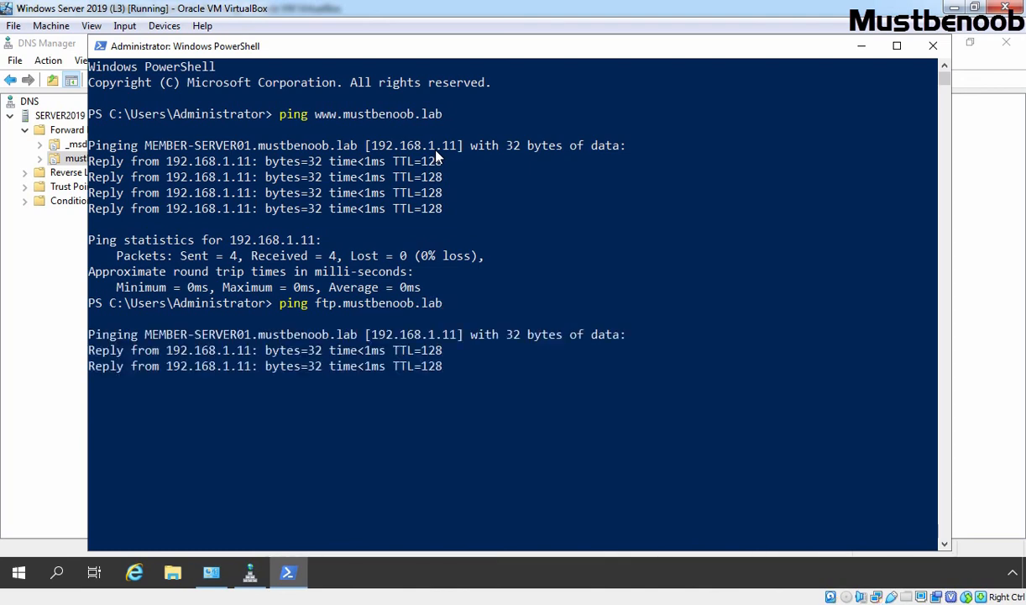